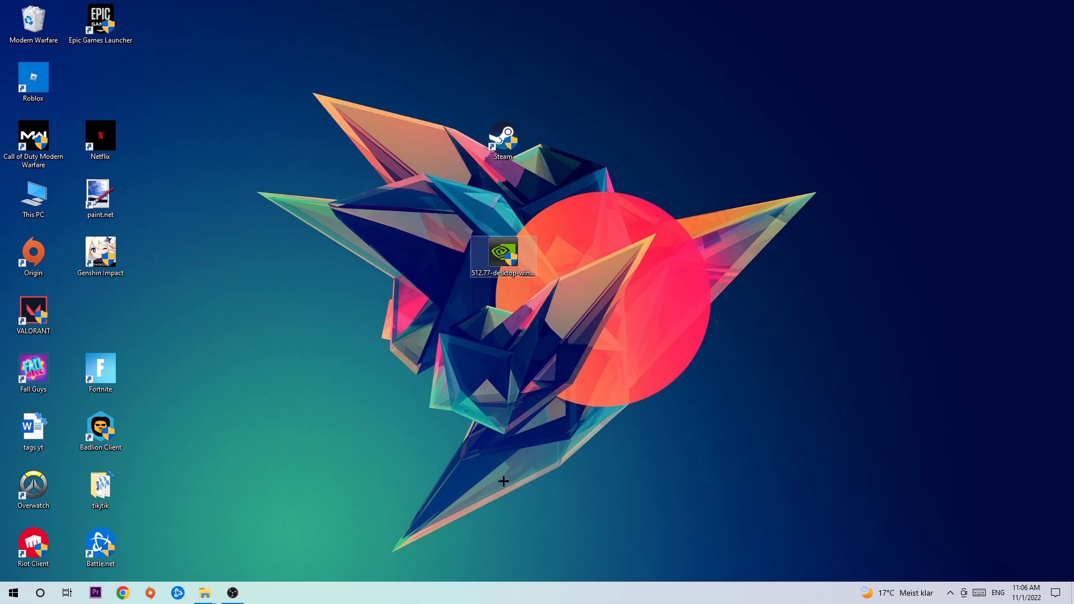
Step: Open Task Manager full screen, bring up the Google Chrome process's actions, then close Task Manager
right_click(463, 596)
left_click(509, 541)
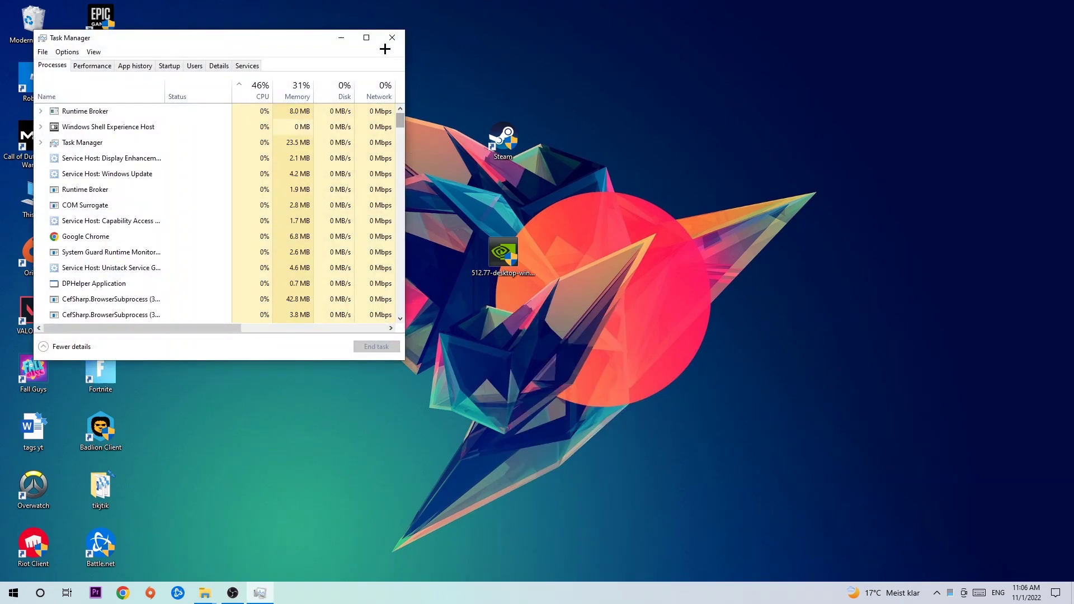
left_click(367, 37)
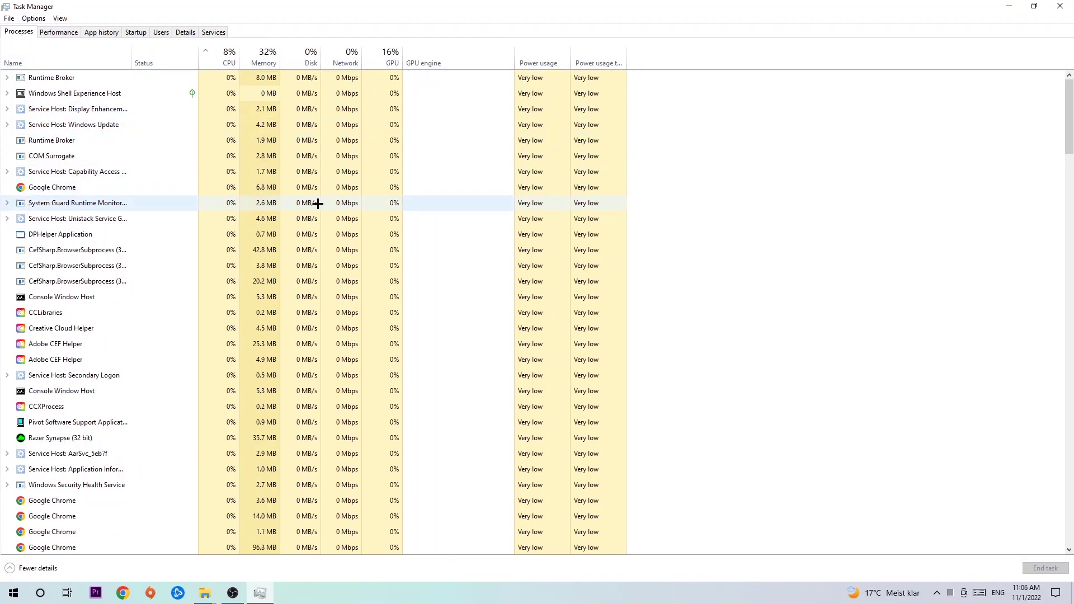
left_click(274, 188)
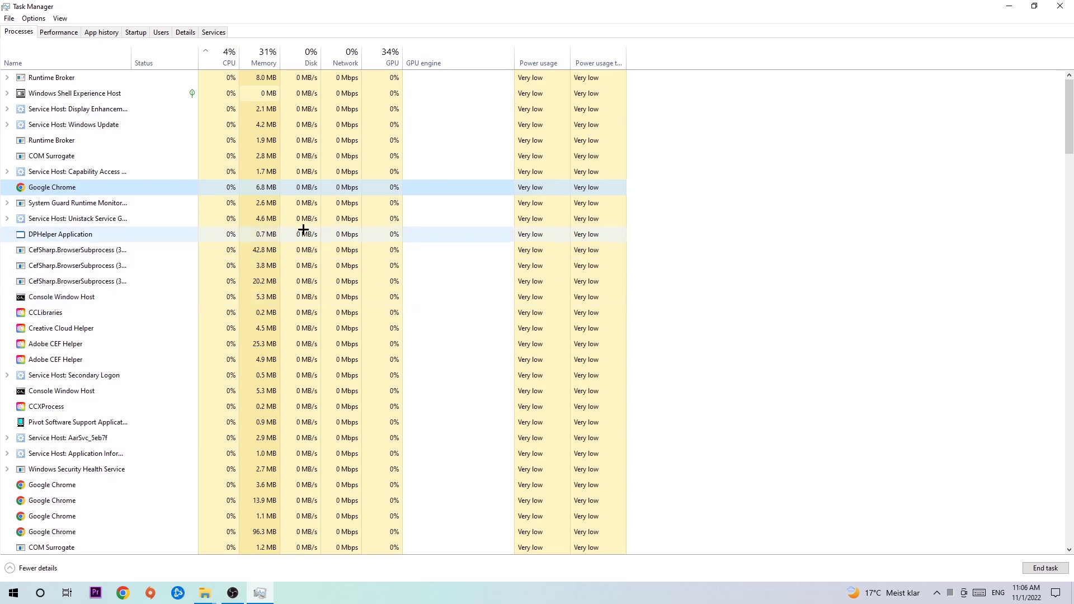
right_click(133, 188)
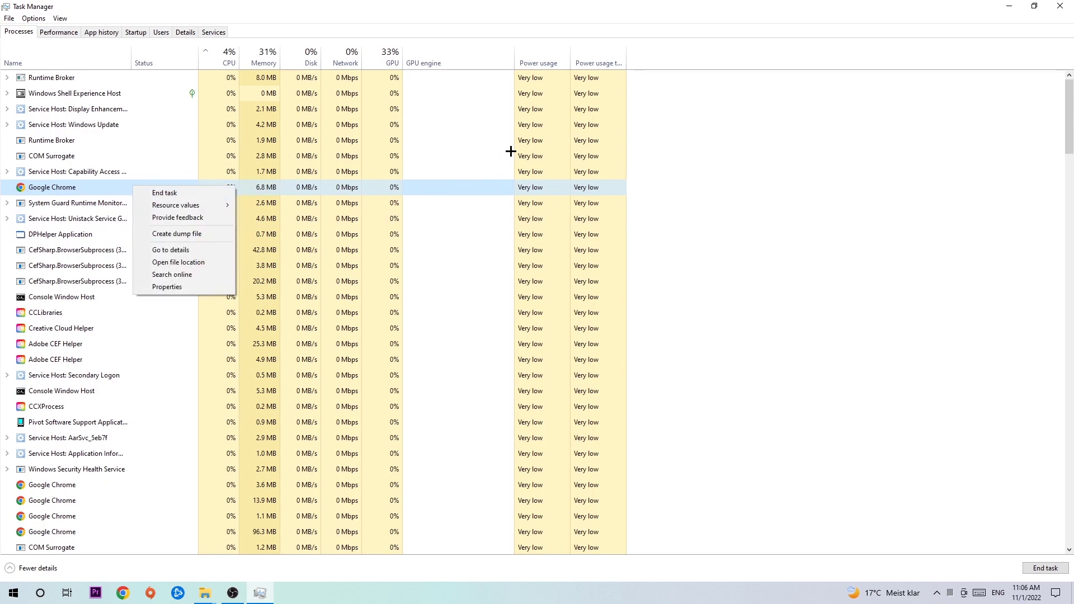
left_click(1059, 6)
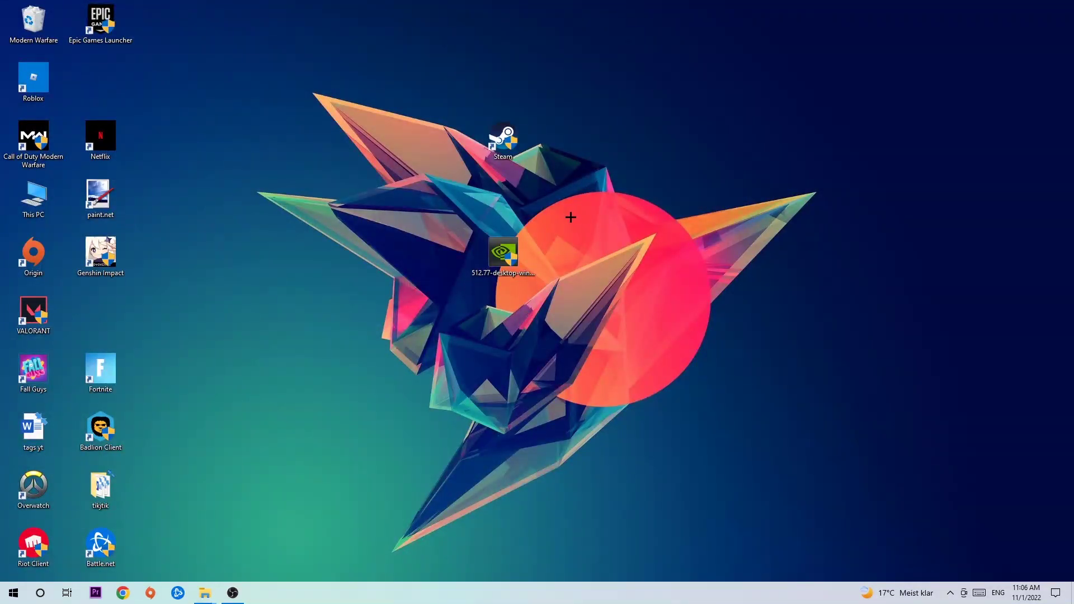
Step: Move the Steam shortcut left, opening and closing Start, and run Steam as administrator
mouse_move(503, 141)
left_mouse_down()
mouse_move(626, 189)
mouse_move(503, 139)
left_mouse_up()
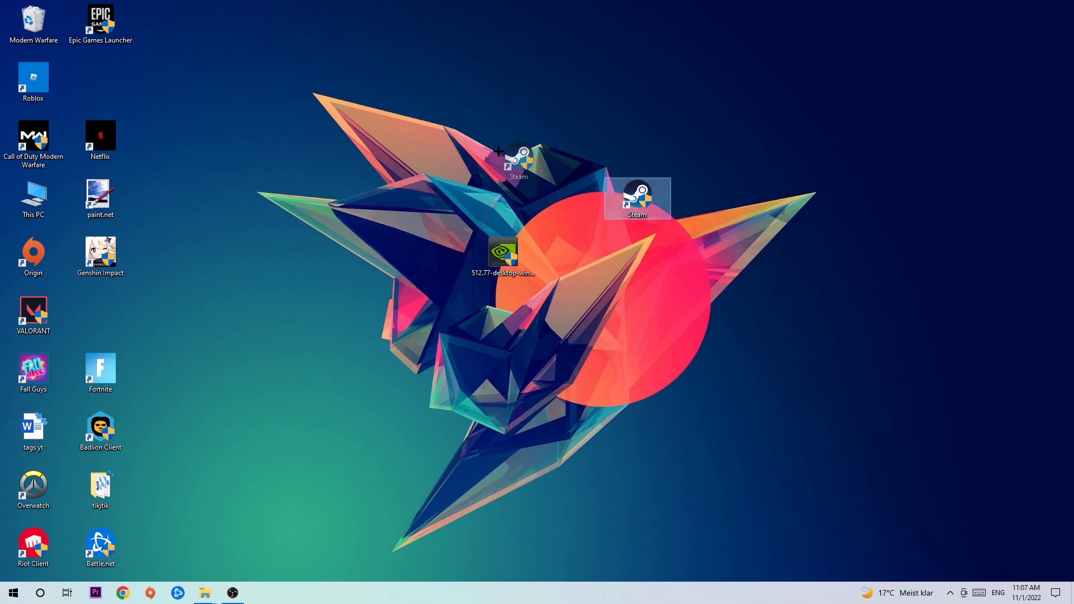
left_click(496, 93)
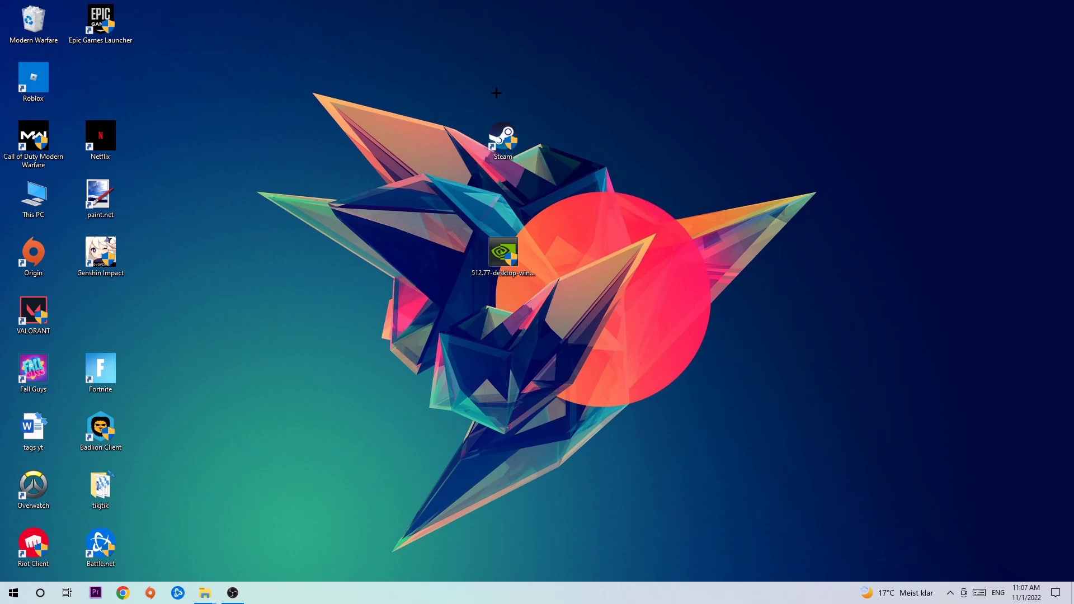
left_click(4, 595)
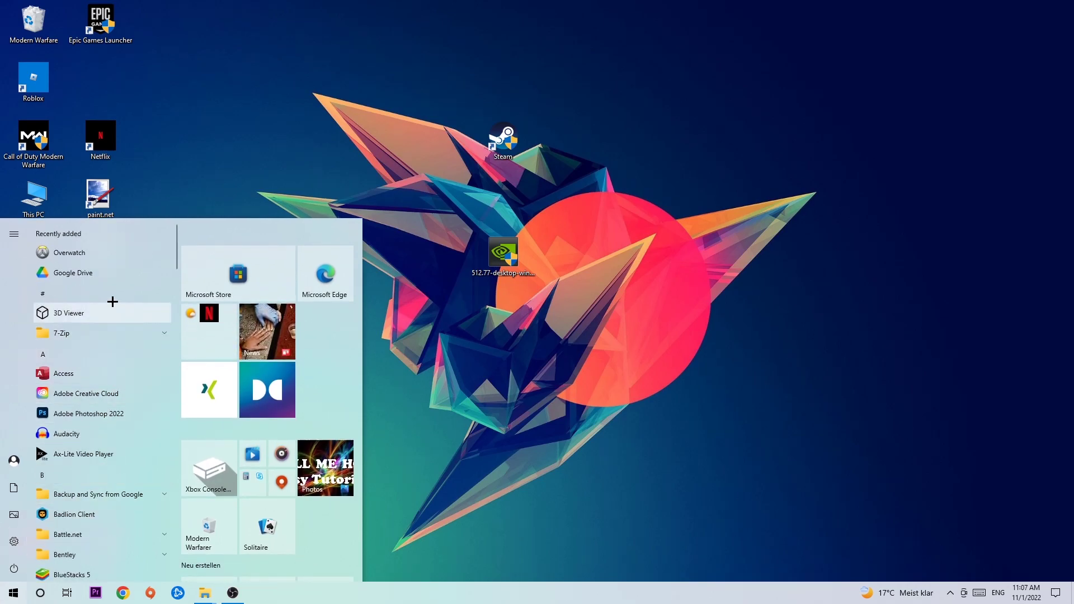
left_click(510, 313)
left_click_drag(479, 136, 413, 136)
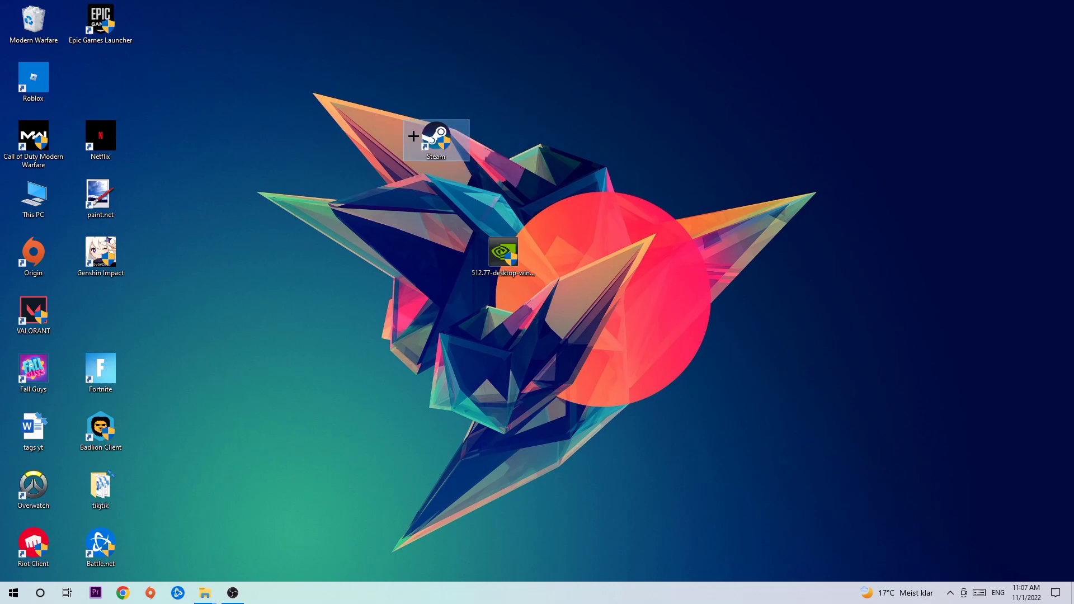
right_click(413, 136)
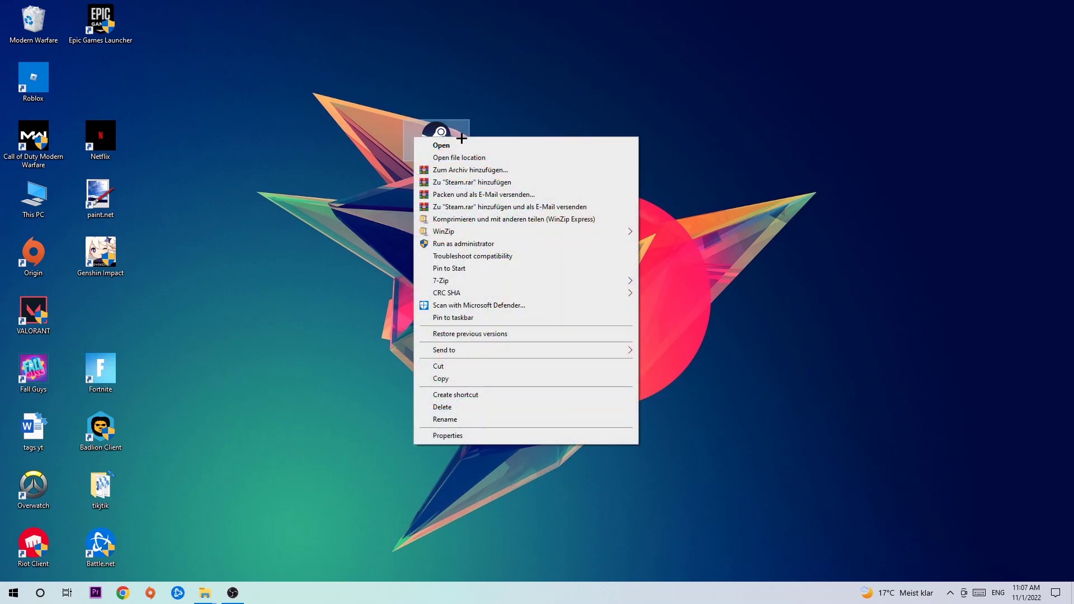
left_click(498, 243)
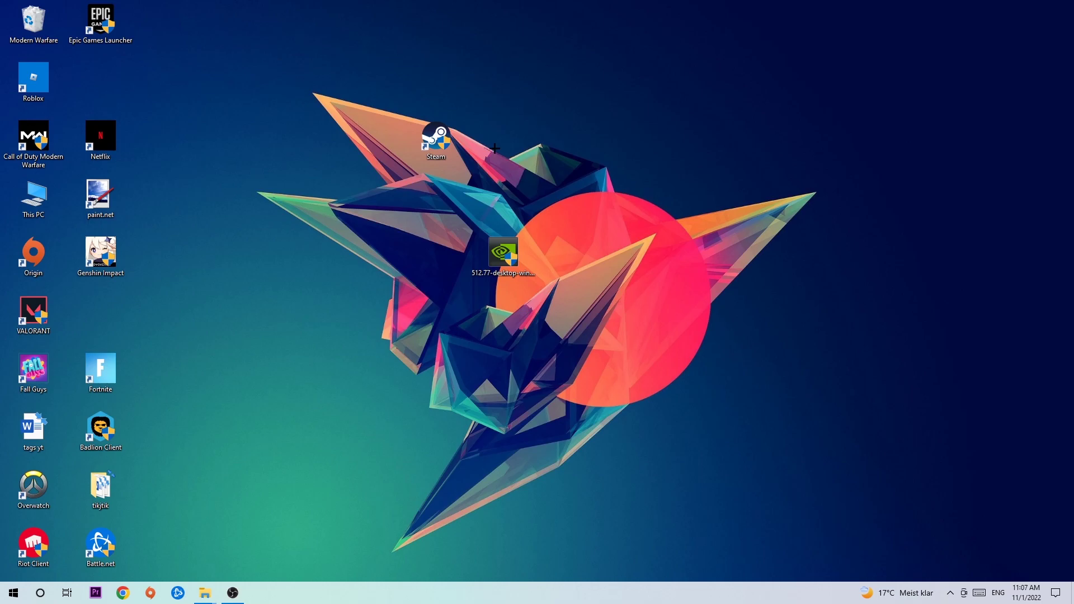
Step: Move the Steam shortcut down-left, then save Windows 8 compatibility mode in its Properties
left_click_drag(432, 138, 349, 193)
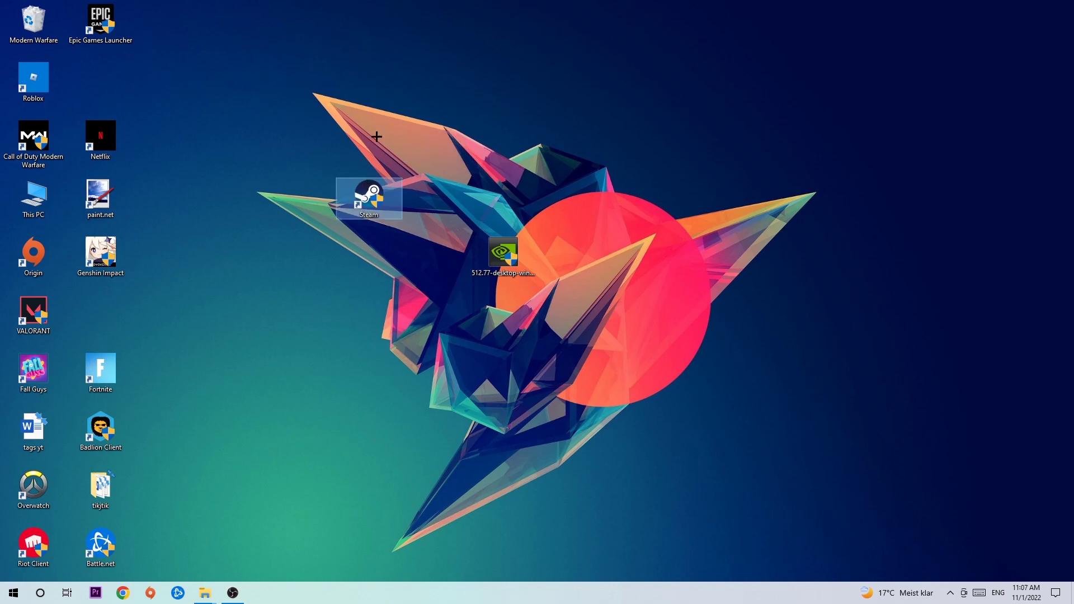
right_click(352, 194)
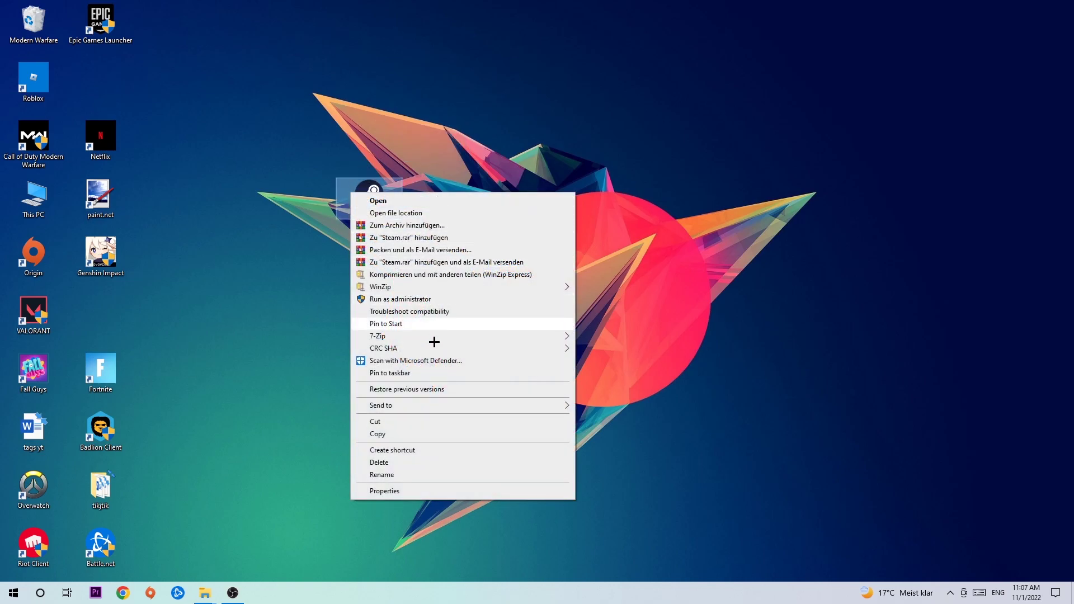
left_click(406, 491)
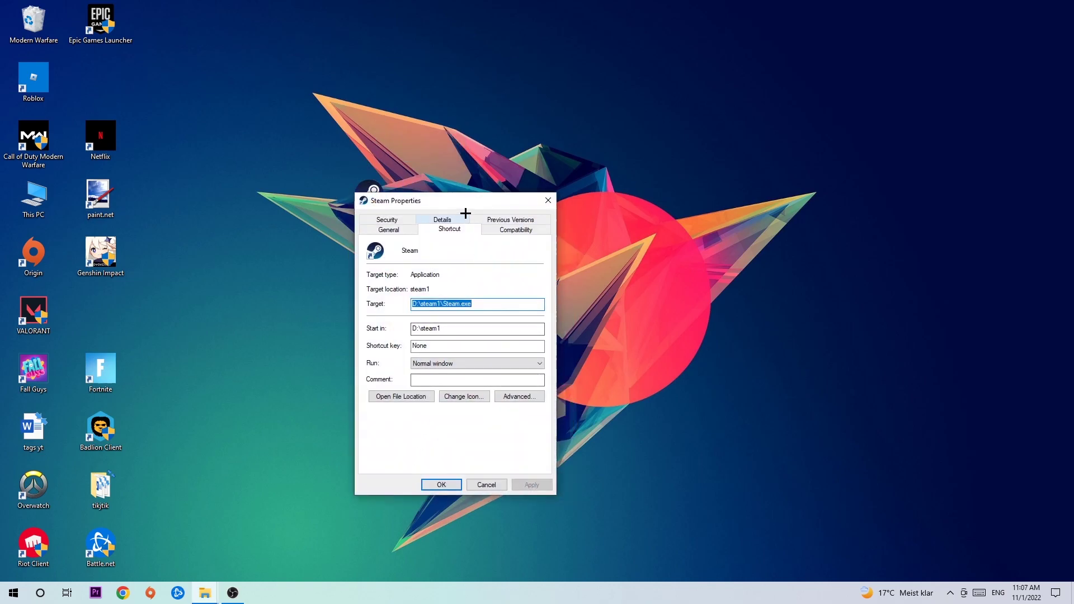
left_click(507, 229)
left_click_drag(461, 201, 369, 151)
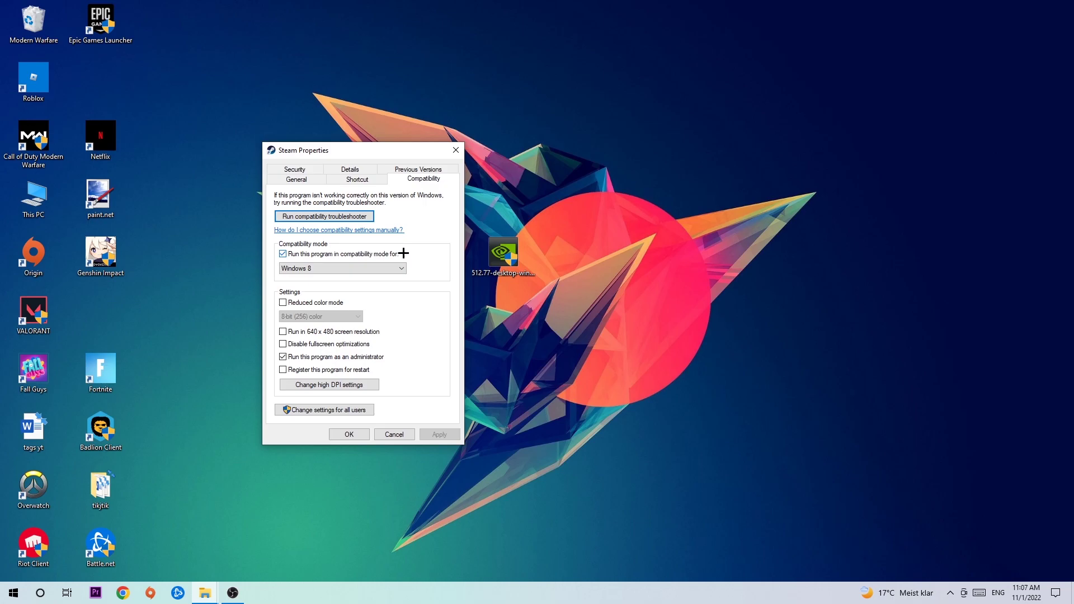
left_click(388, 267)
left_click(349, 435)
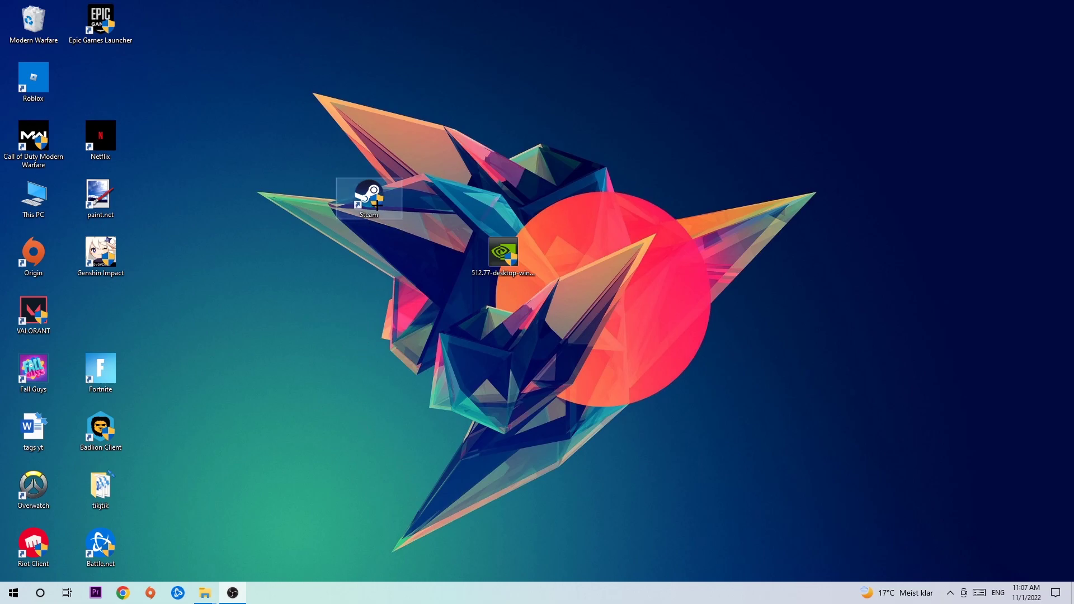
mouse_move(375, 204)
left_mouse_down()
mouse_move(503, 198)
mouse_move(376, 202)
left_mouse_up()
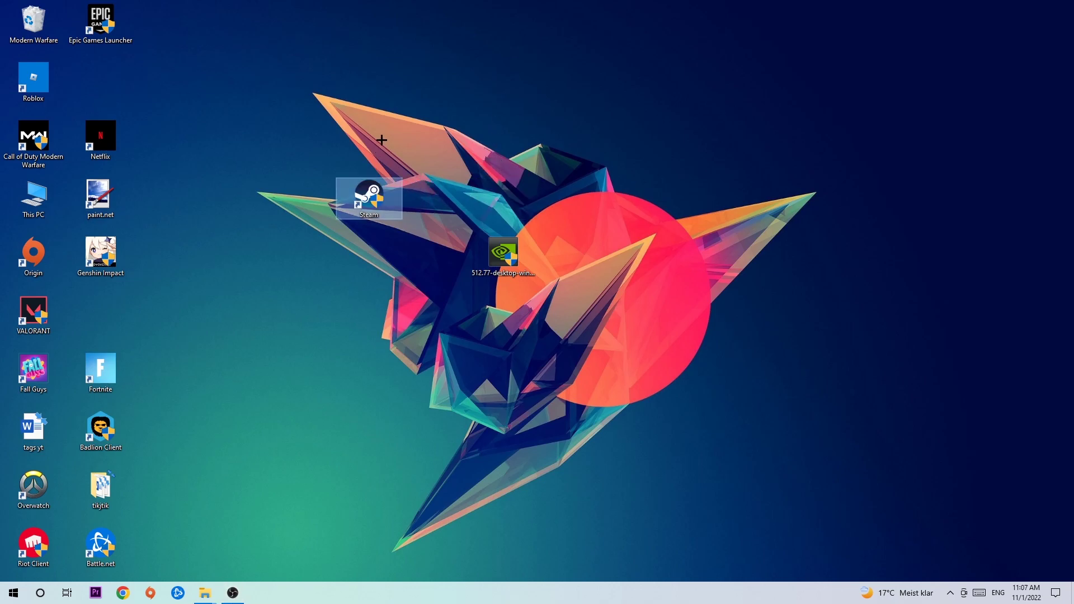